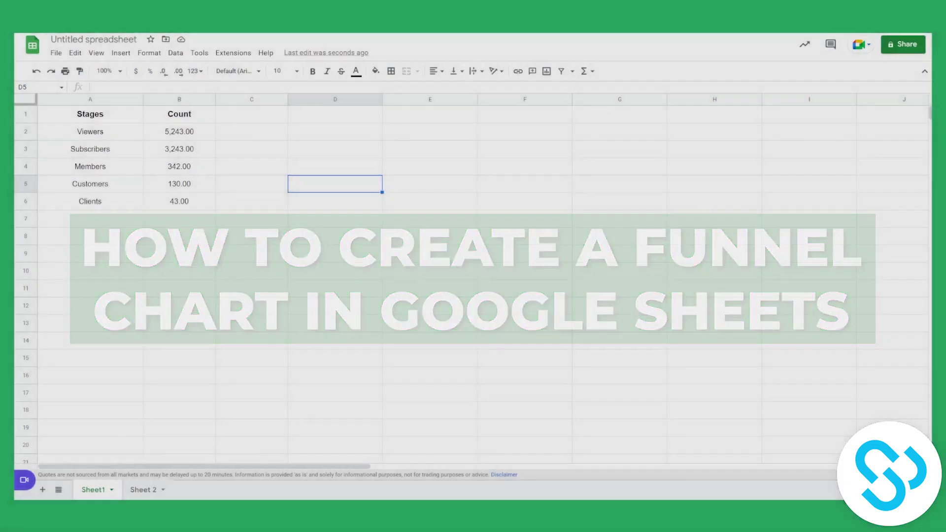
# Step: Step through the Stages column cells from the header down to Clients
pyautogui.click(121, 120)
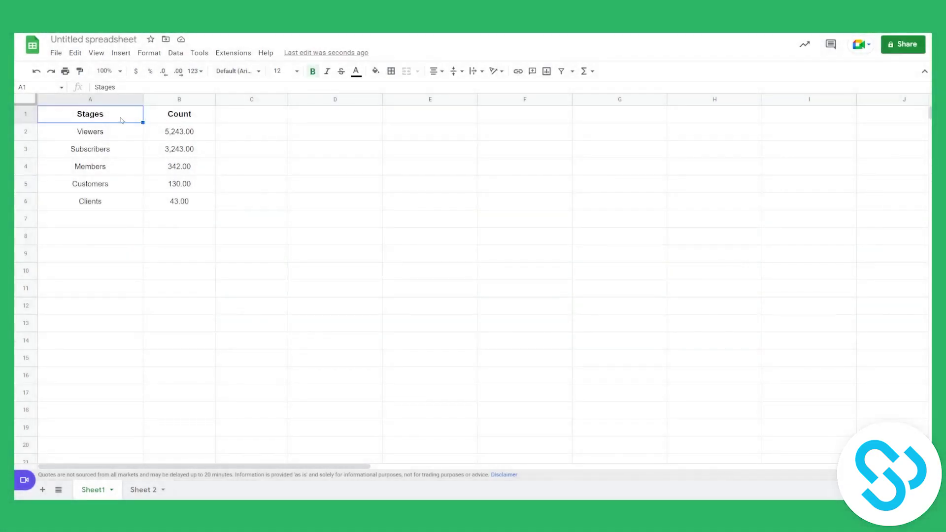
pyautogui.click(199, 121)
pyautogui.click(115, 135)
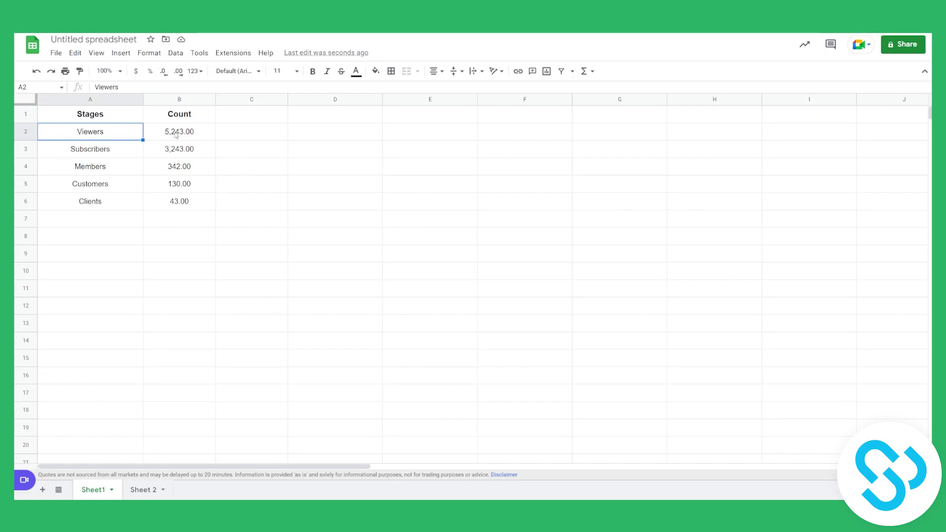
pyautogui.click(105, 152)
pyautogui.click(104, 171)
pyautogui.click(110, 191)
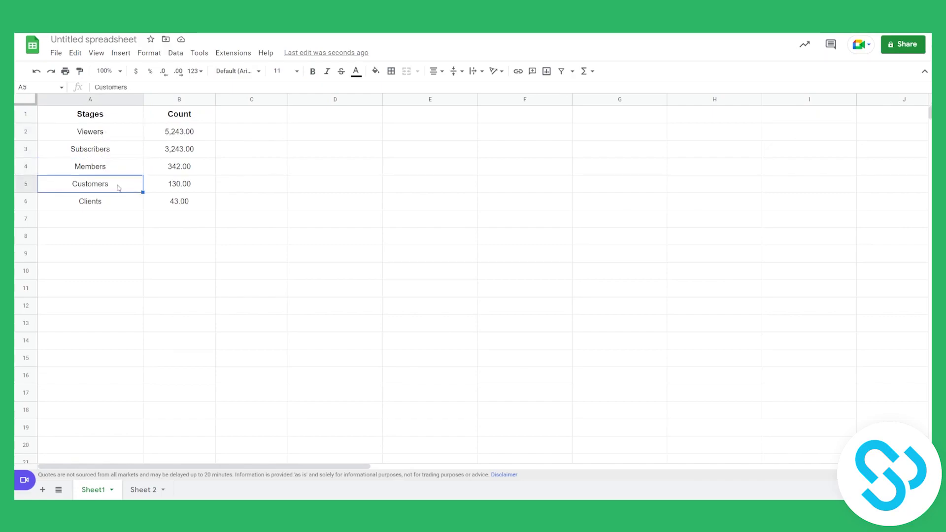
pyautogui.click(105, 207)
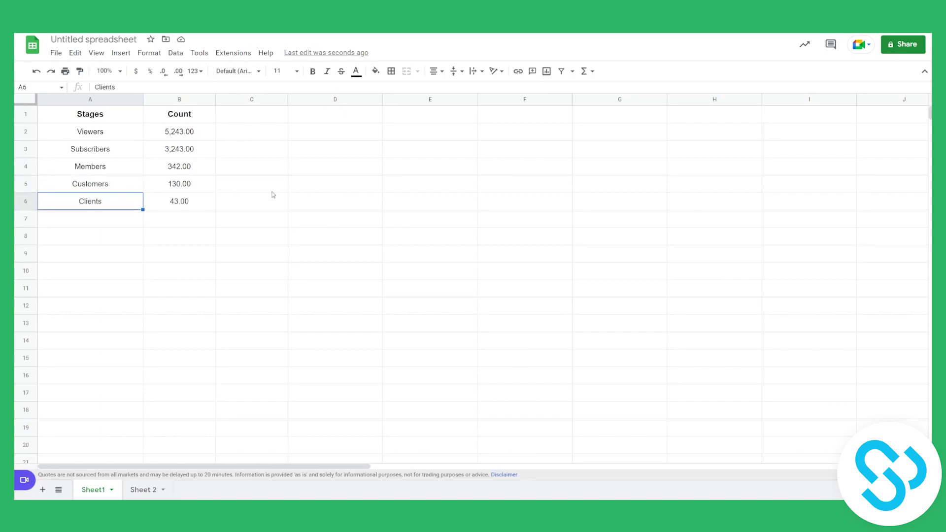
# Step: Insert an empty column right of Stages and give it the header Helper in B1
pyautogui.click(126, 120)
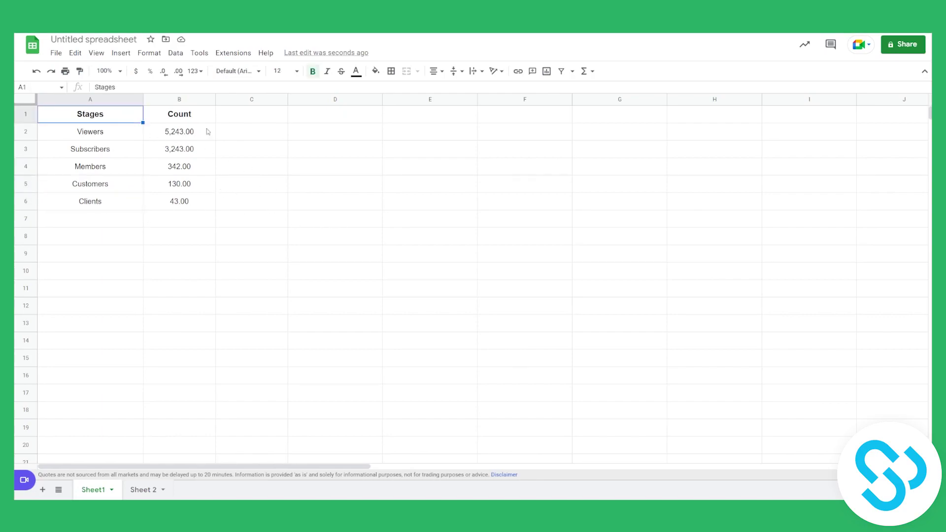
pyautogui.rightClick(100, 101)
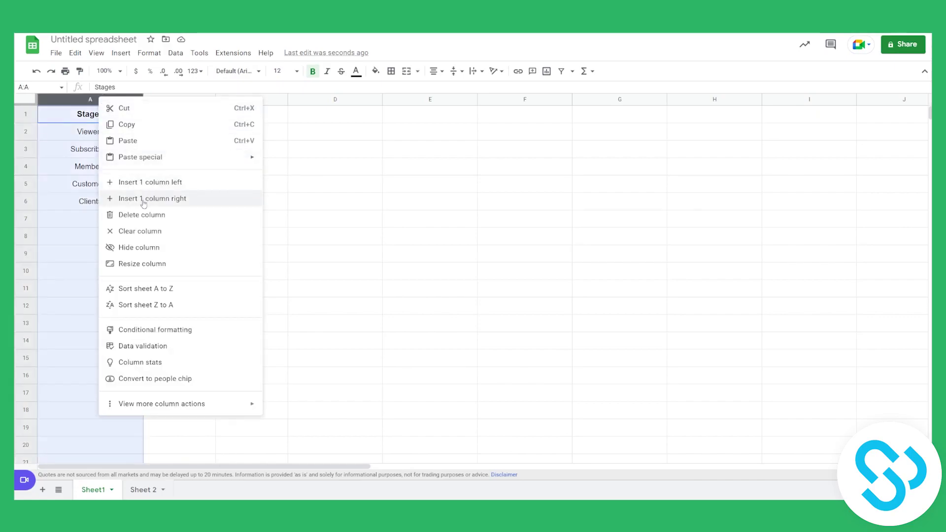
pyautogui.click(168, 199)
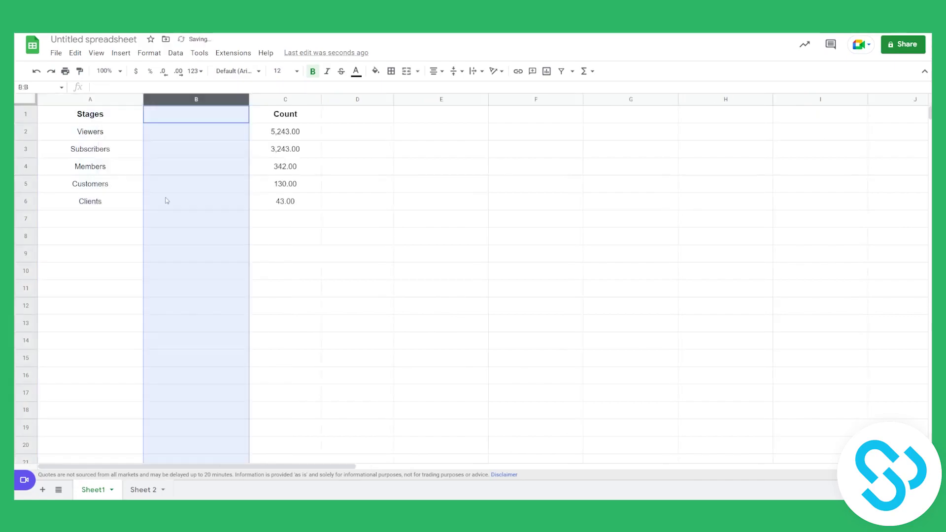
pyautogui.click(195, 112)
pyautogui.write('Helper')
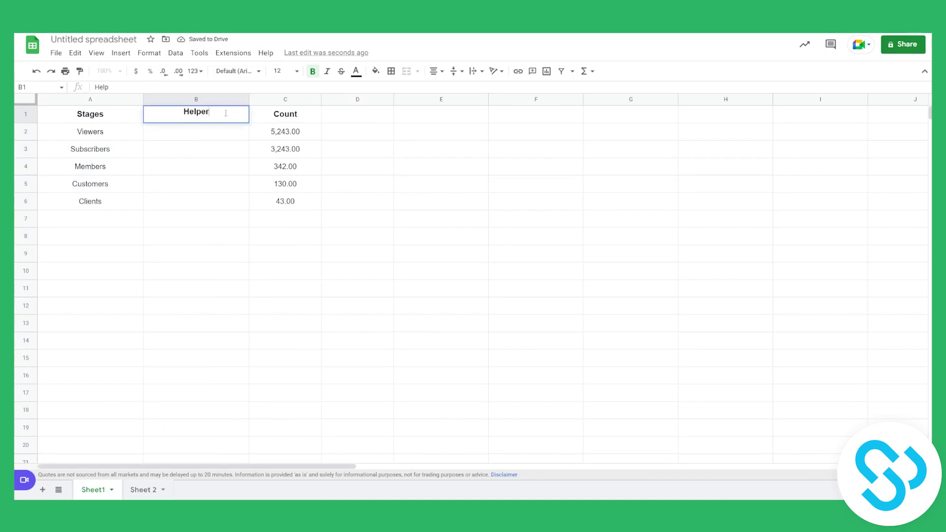
pyautogui.press('Return')
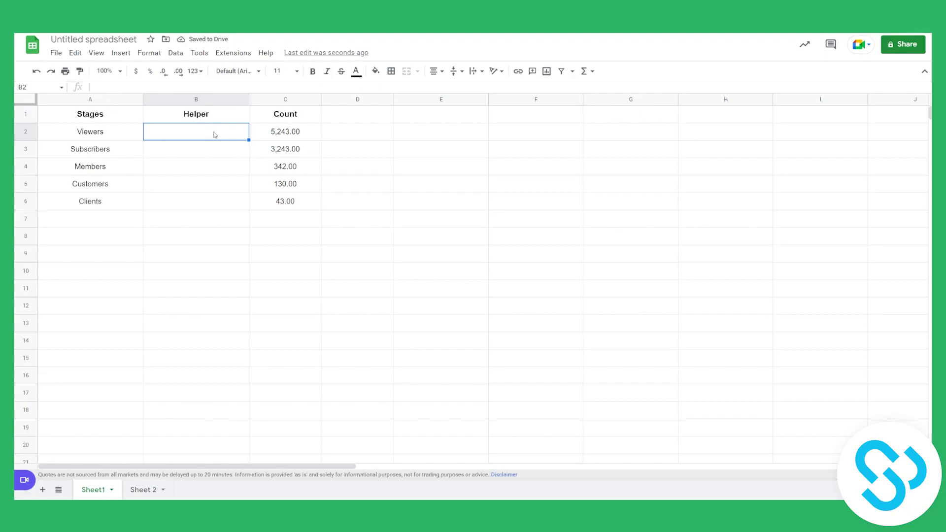
# Step: Fill B2:B6 with =(max($C$2:$C$7)-C2)/2, giving 0, 1000, 2450.5, 2556.5 and 2600
pyautogui.write('=(max($C$2:$C$7)-C2)/2')
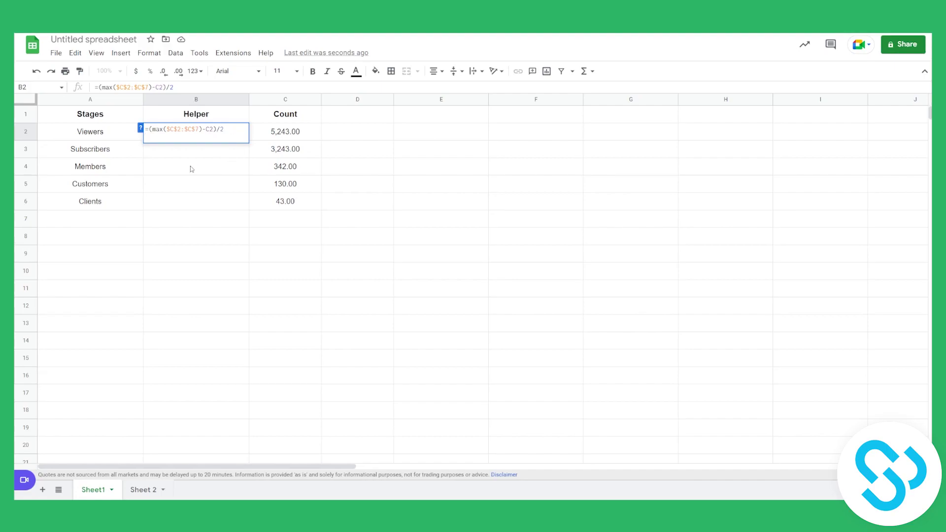
pyautogui.click(209, 173)
pyautogui.click(211, 130)
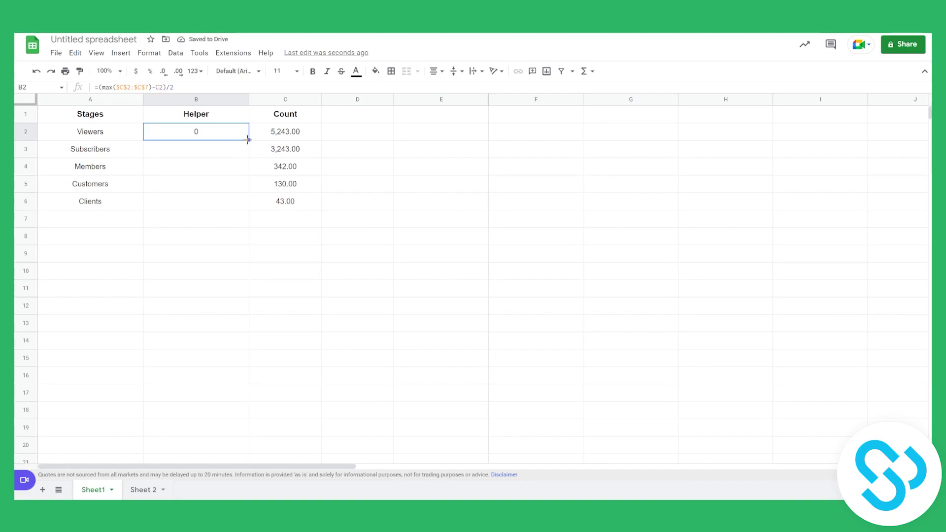
pyautogui.moveTo(249, 140); pyautogui.dragTo(242, 204)
pyautogui.click(286, 241)
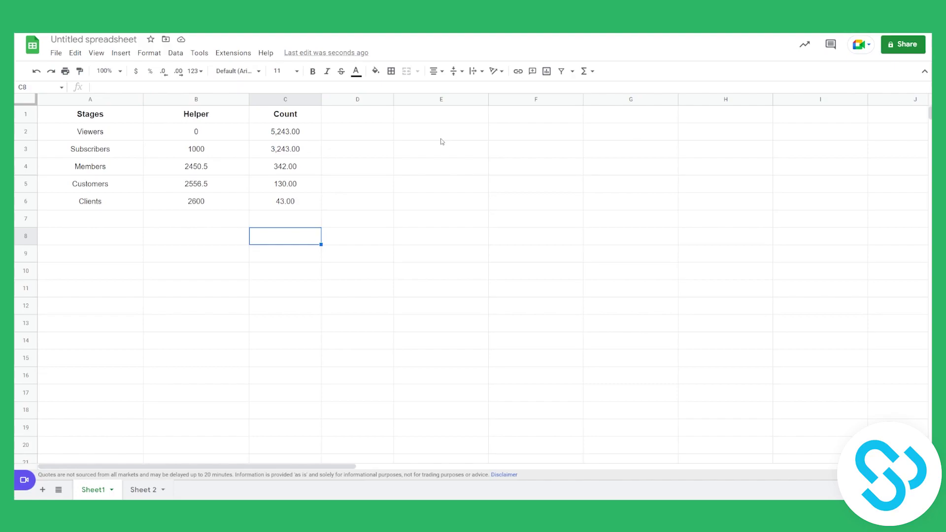
# Step: Chart A1:C6 as a stacked bar chart titled Helper and Count, placed right of the table
pyautogui.click(91, 120)
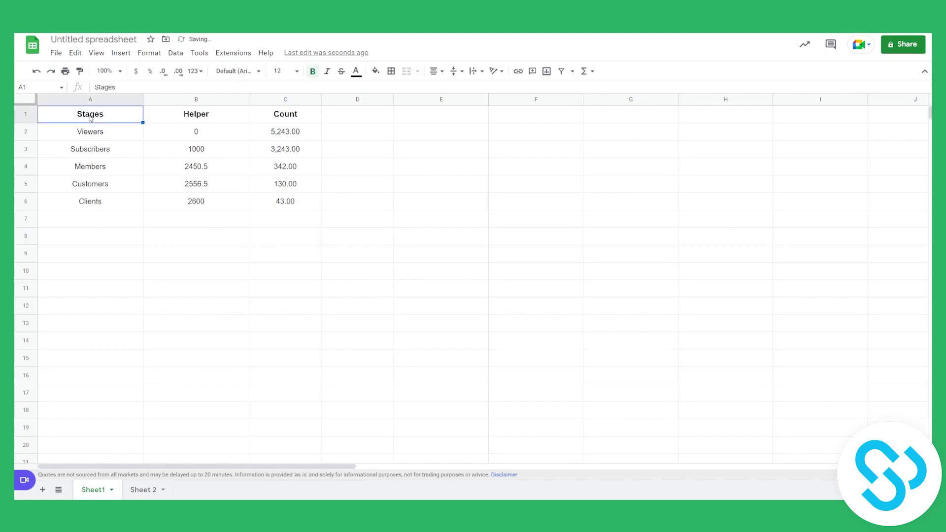
pyautogui.keyDown('shift'); pyautogui.click(302, 210); pyautogui.keyUp('shift')
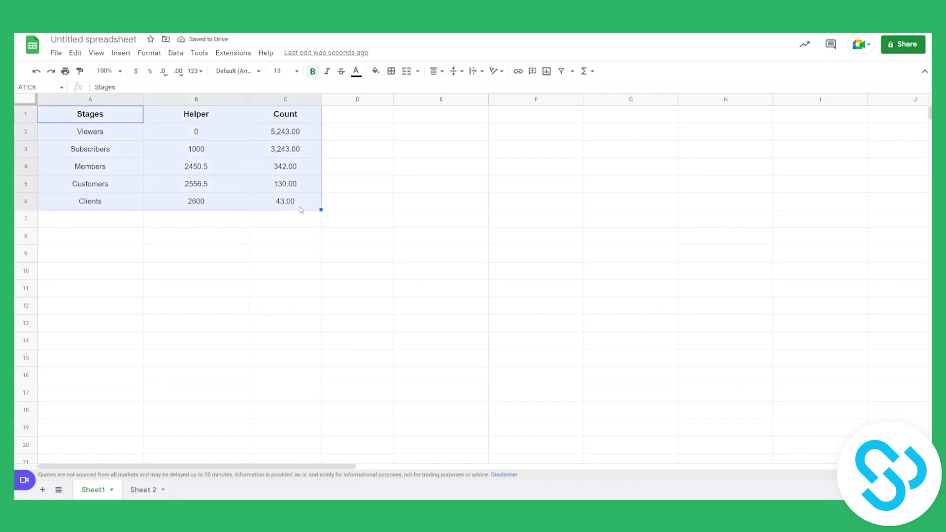
pyautogui.click(548, 71)
pyautogui.moveTo(468, 197); pyautogui.dragTo(579, 128)
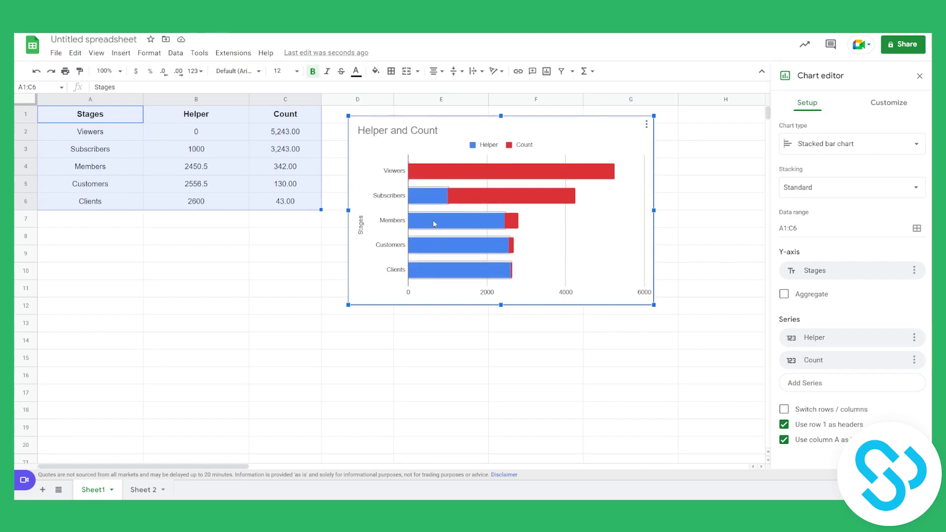
# Step: Give the Helper series a white fill so the red Count bars form a centred funnel
pyautogui.click(434, 225)
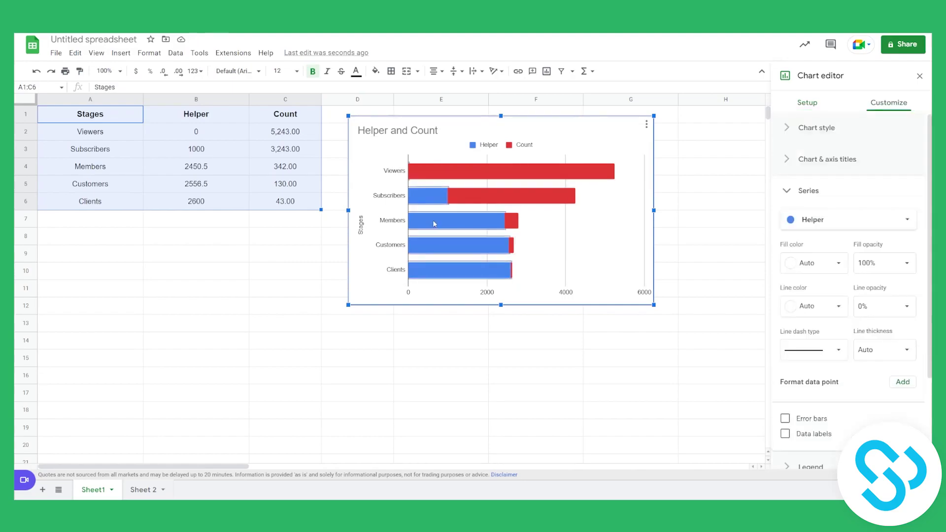
pyautogui.click(827, 269)
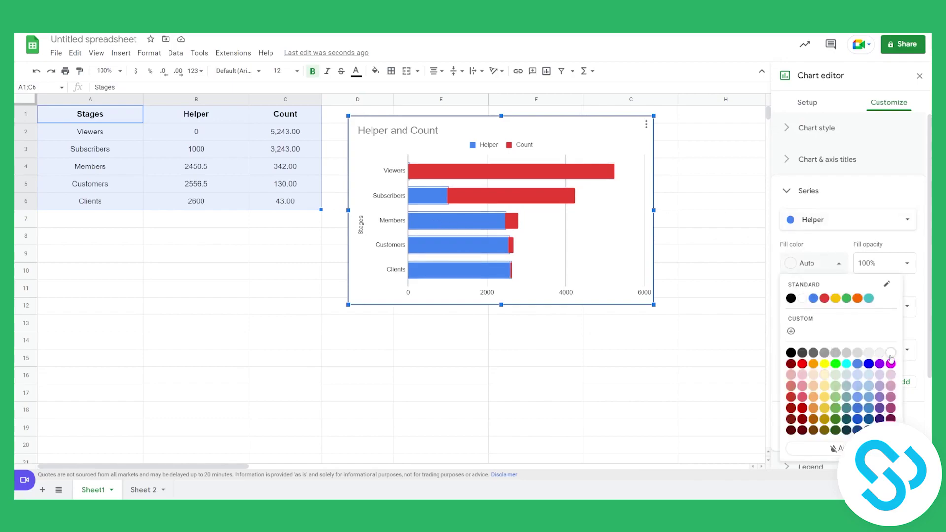
pyautogui.click(891, 353)
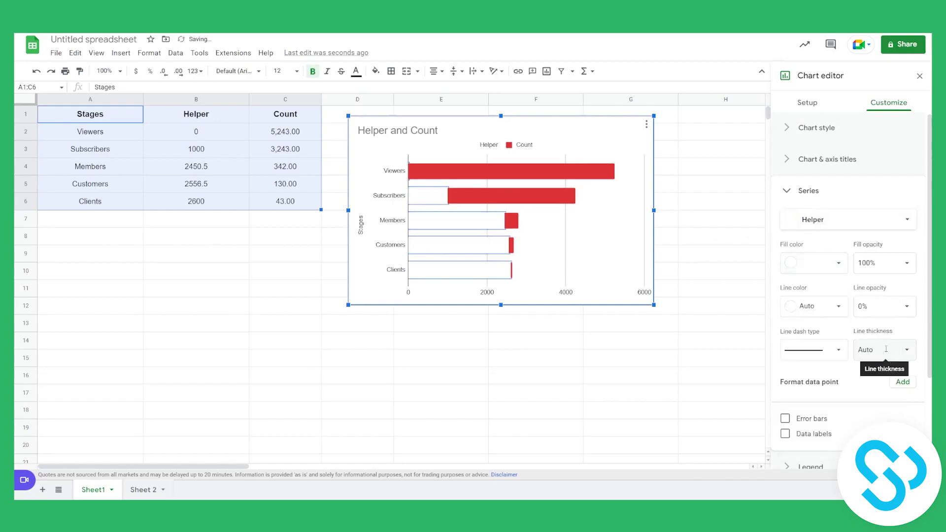
pyautogui.click(547, 251)
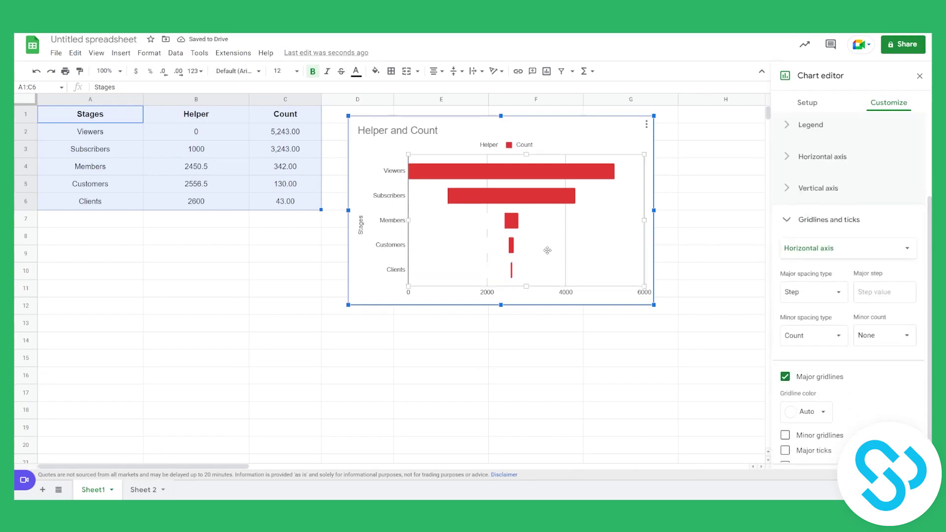
pyautogui.click(562, 347)
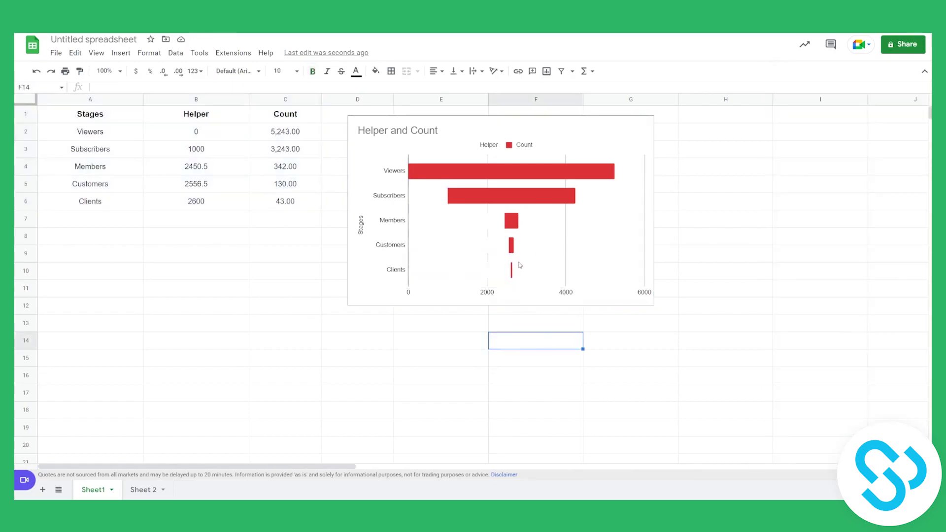
# Step: Set the chart's gridline colour to white so gridlines disappear behind the bars
pyautogui.click(565, 246)
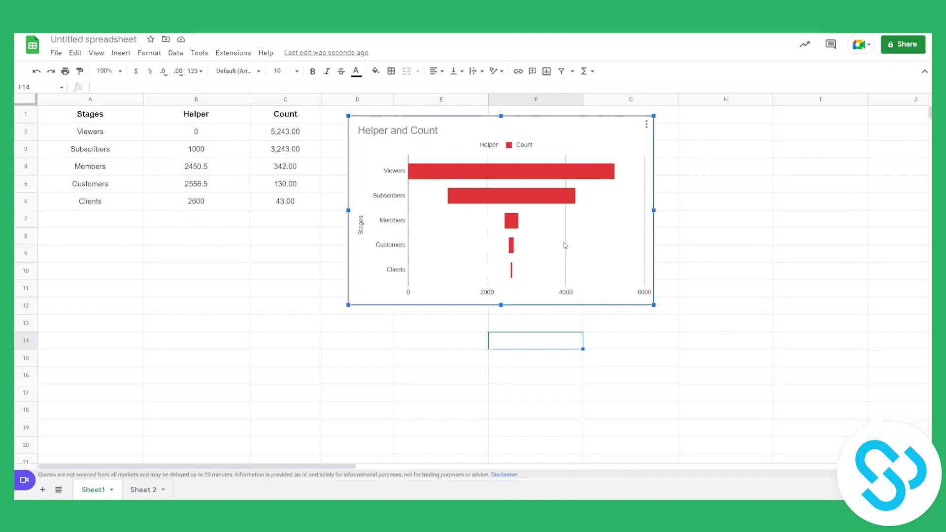
pyautogui.doubleClick(567, 241)
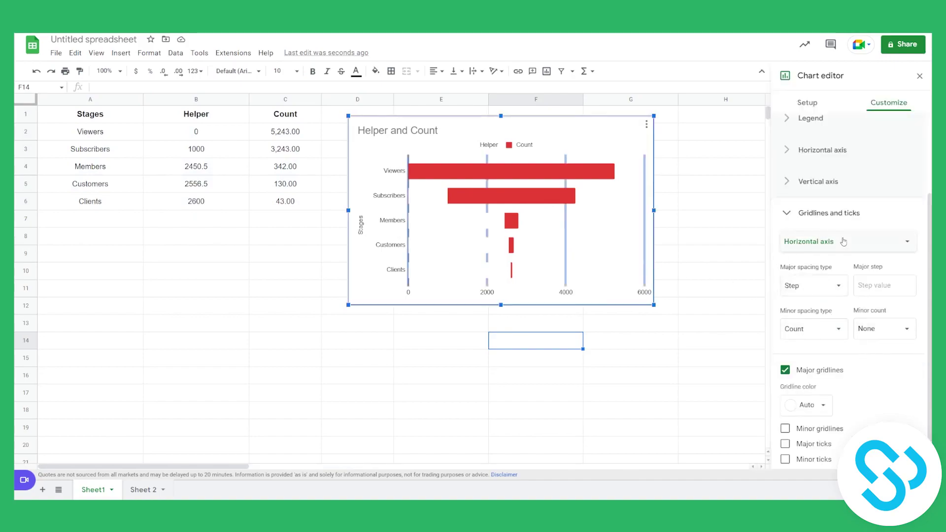
pyautogui.scroll(-1, 857, 387)
pyautogui.click(813, 400)
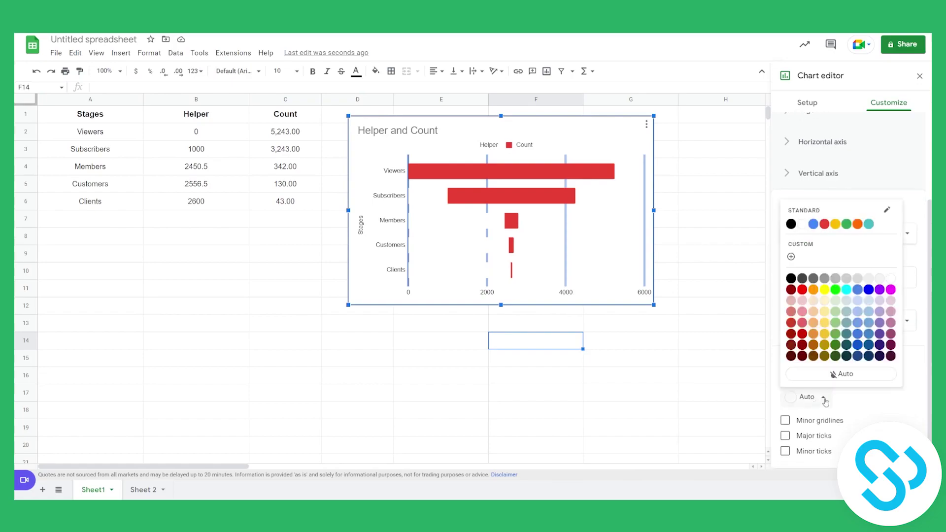
pyautogui.click(891, 279)
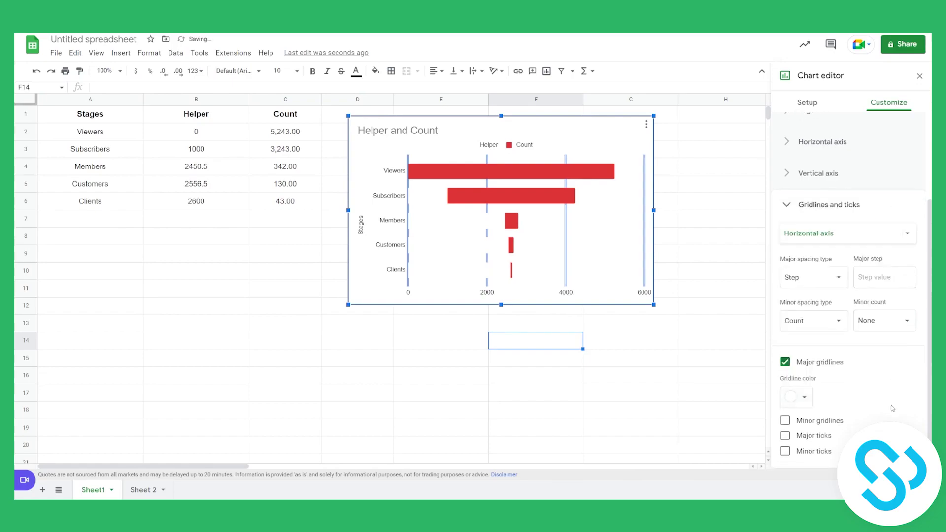
pyautogui.click(622, 347)
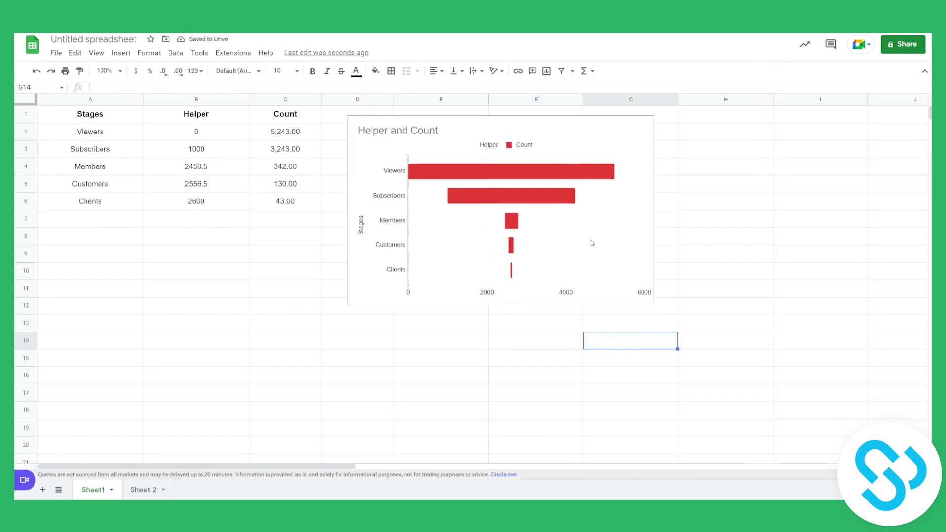
# Step: Make the horizontal-axis label text white and turn on the horizontal axis line
pyautogui.doubleClick(490, 296)
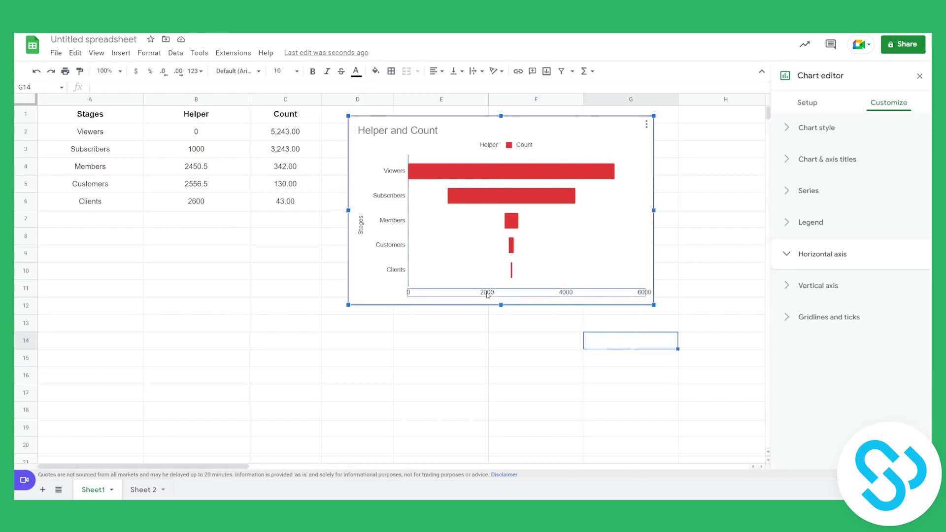
pyautogui.click(888, 344)
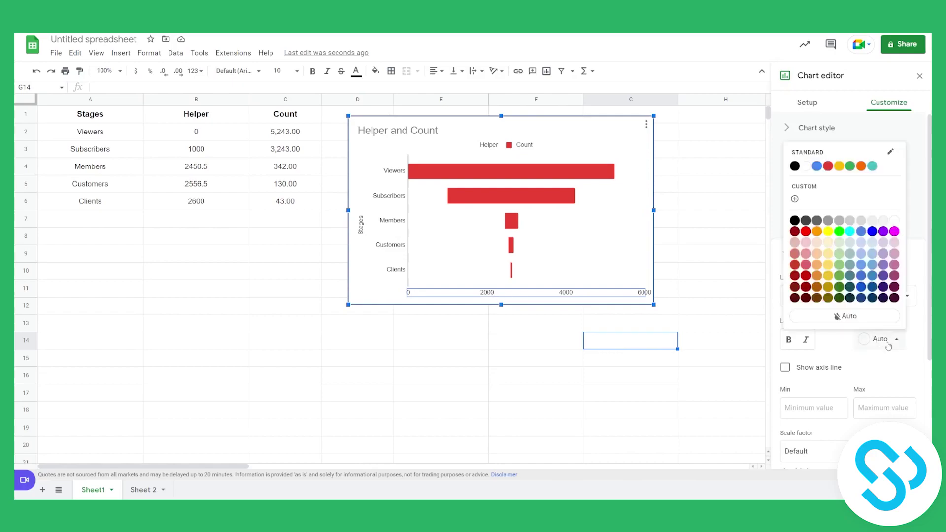
pyautogui.click(894, 217)
pyautogui.click(895, 373)
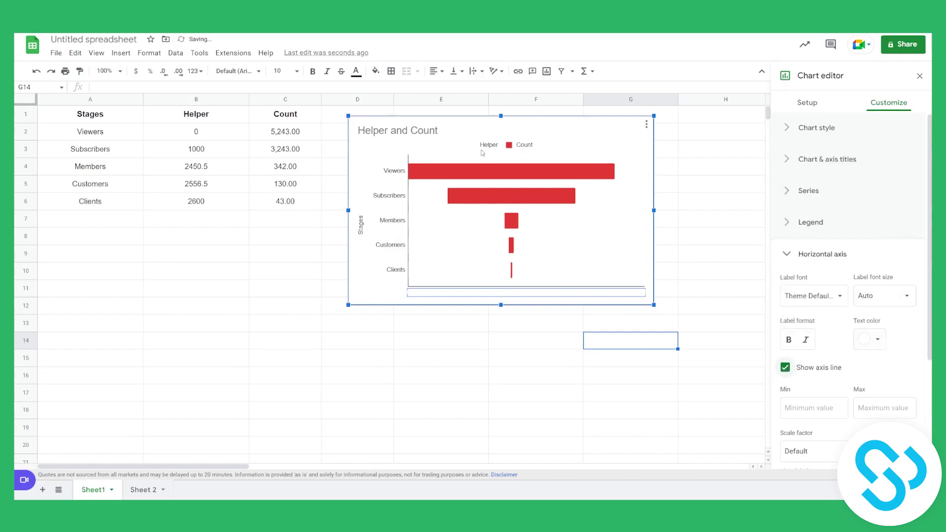
pyautogui.click(502, 147)
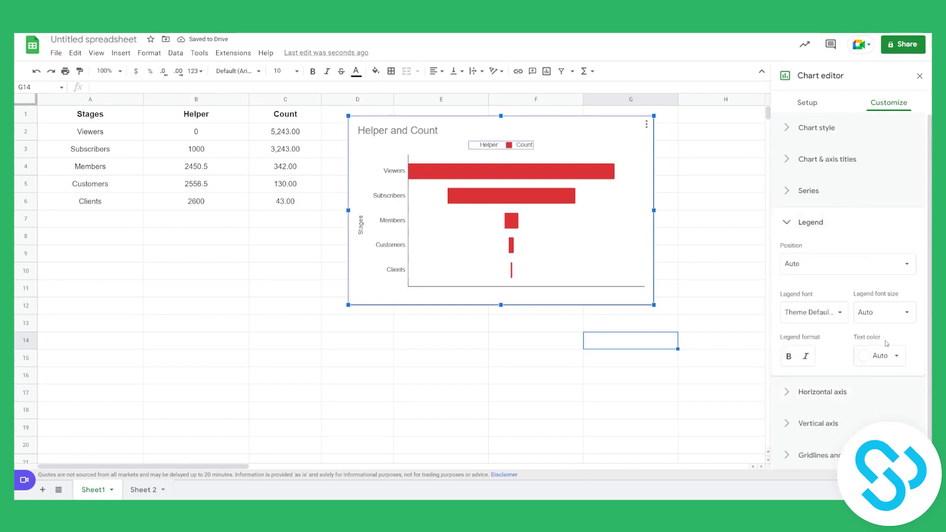
# Step: Make the legend text white and set the legend position to None
pyautogui.click(880, 355)
pyautogui.click(912, 217)
pyautogui.click(815, 223)
pyautogui.click(840, 264)
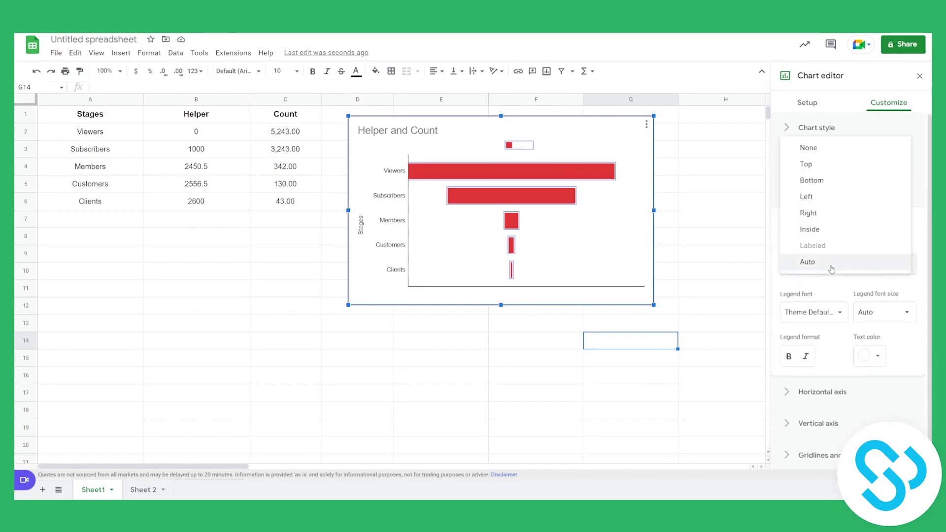
pyautogui.click(825, 150)
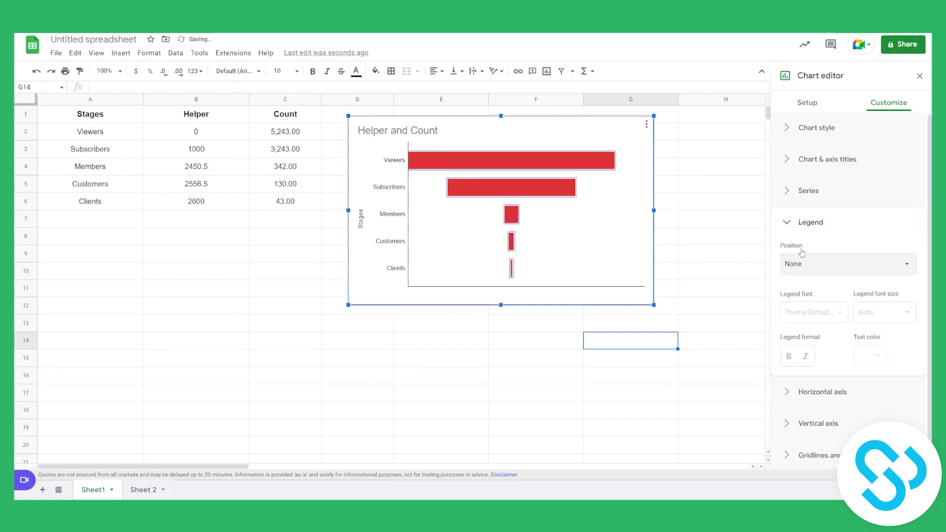
pyautogui.click(789, 222)
pyautogui.click(681, 173)
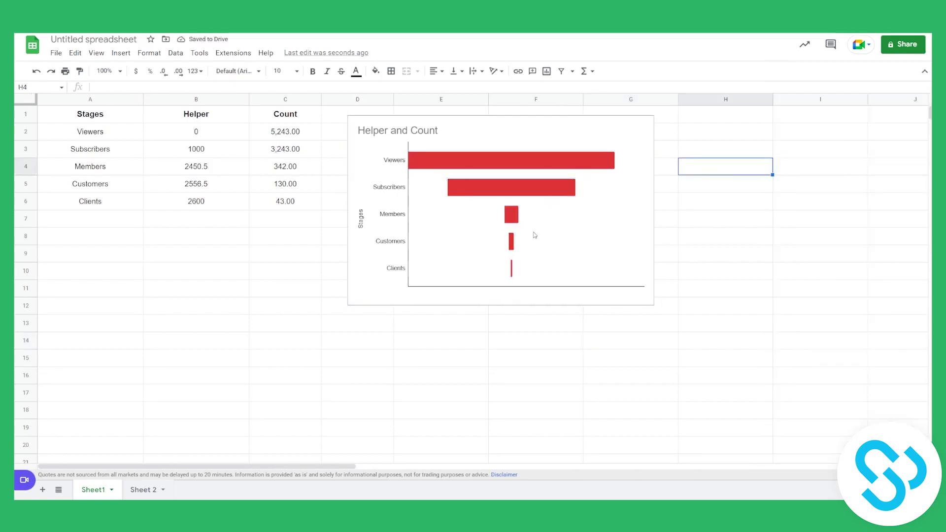
pyautogui.click(551, 159)
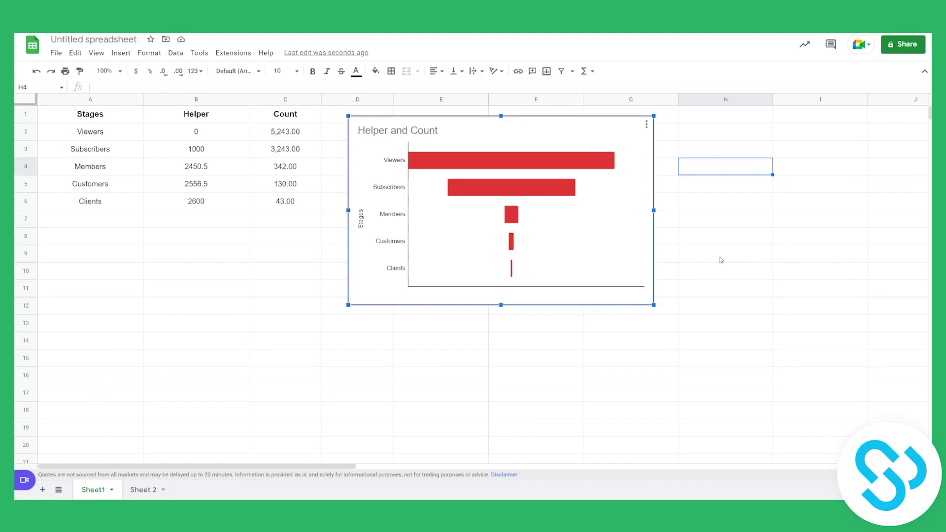
# Step: Open Extensions > Add-ons > Get add-ons to browse Sheets add-ons in the Marketplace
pyautogui.click(227, 55)
pyautogui.moveTo(254, 75)
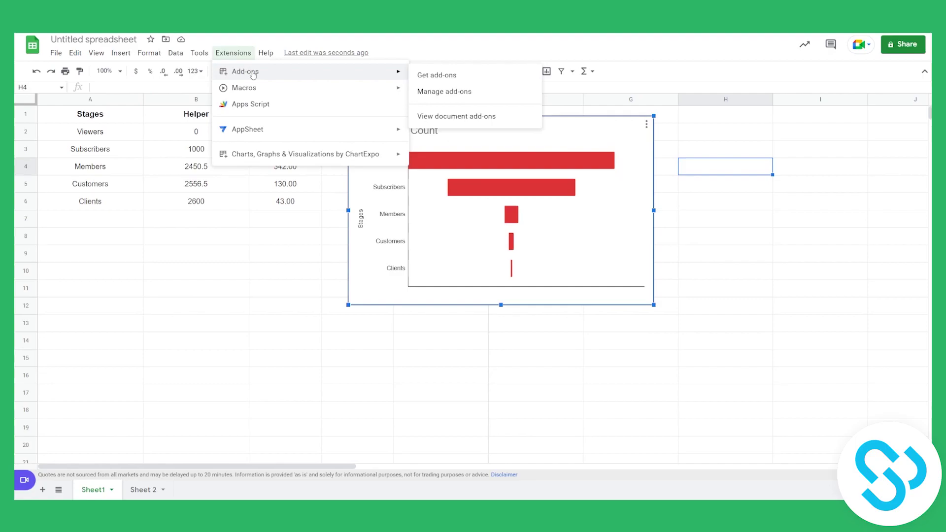
pyautogui.click(458, 78)
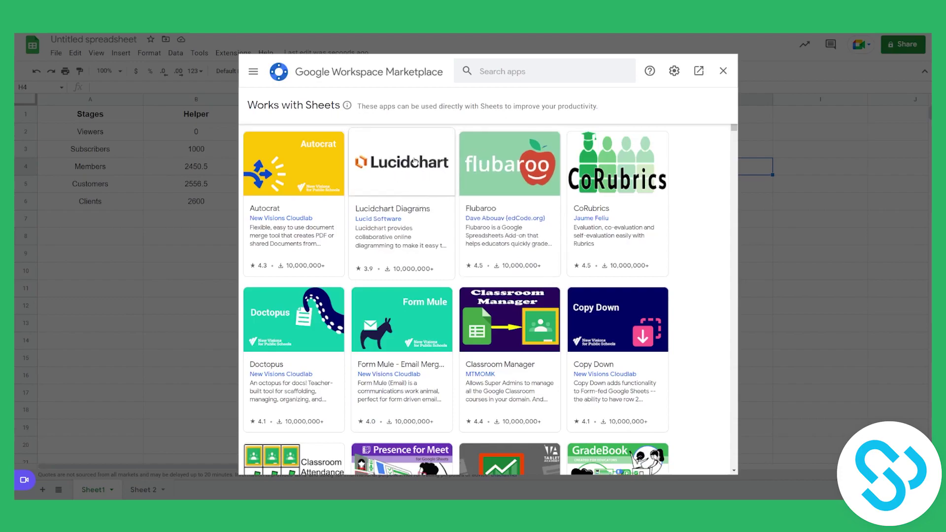
# Step: Search the Marketplace for 'funnel chart' and open the ChartExpo add-on's page
pyautogui.click(506, 73)
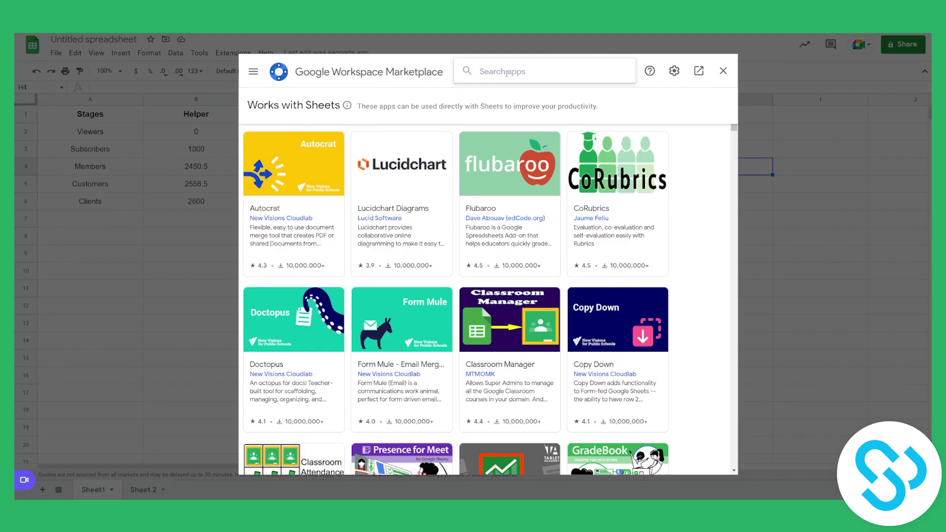
pyautogui.write('funnel chart')
pyautogui.press('Return')
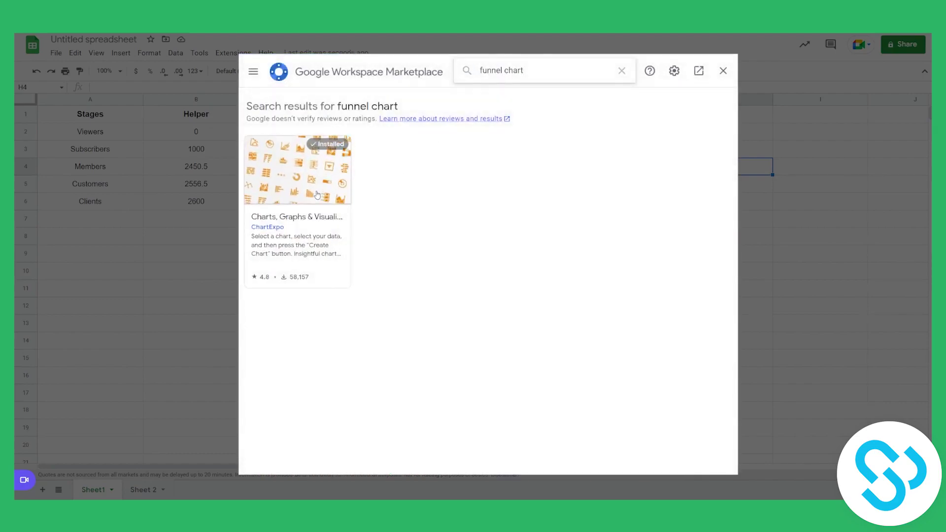
pyautogui.click(312, 212)
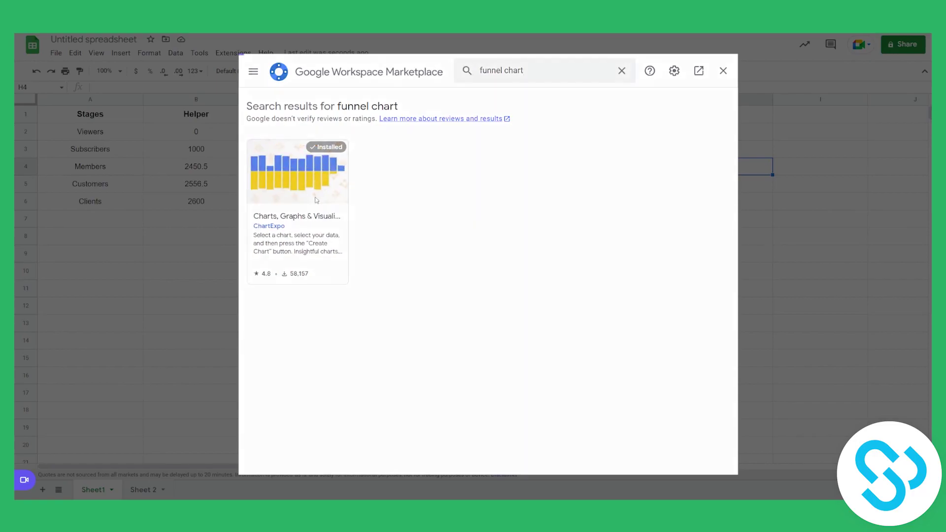
pyautogui.scroll(-4, 684, 257)
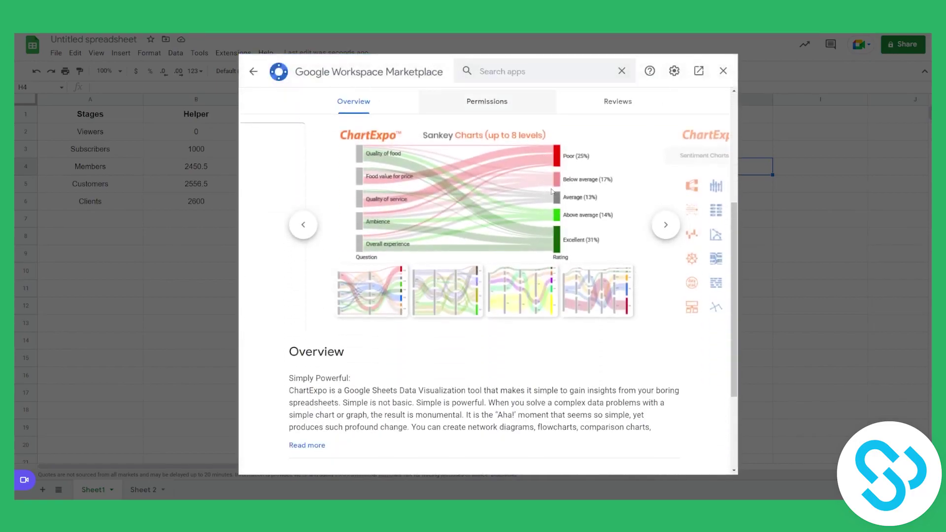
# Step: Browse ChartExpo's example screenshots from Bar Charts through to Word Cloud Charts
pyautogui.click(667, 257)
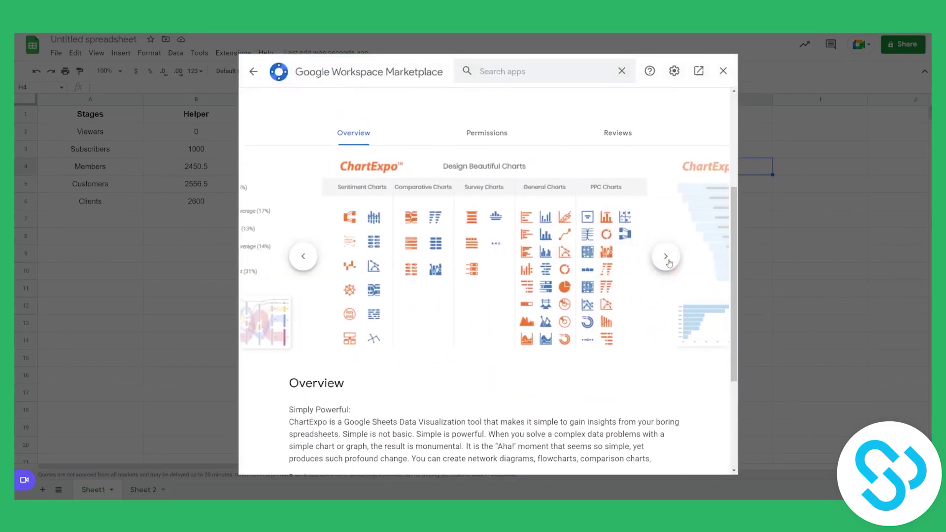
pyautogui.click(668, 262)
pyautogui.click(668, 261)
pyautogui.click(669, 261)
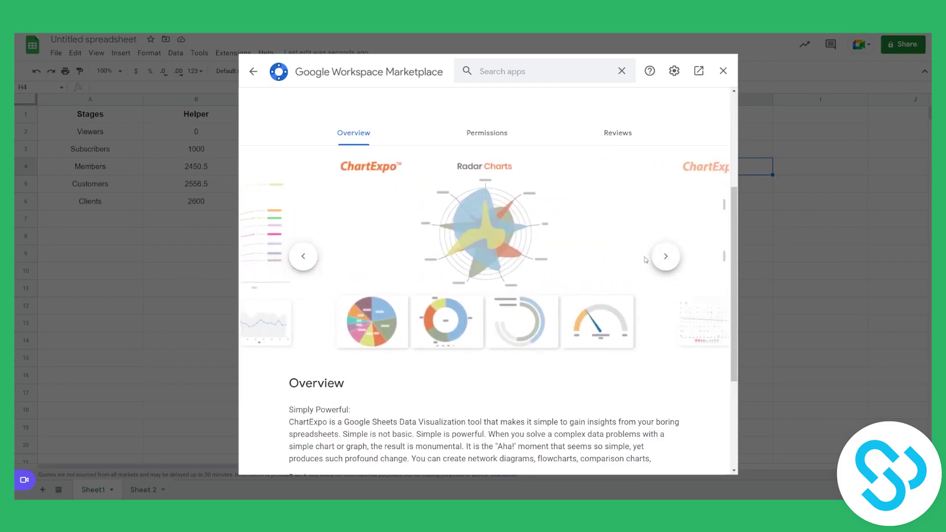
pyautogui.click(667, 256)
pyautogui.click(669, 256)
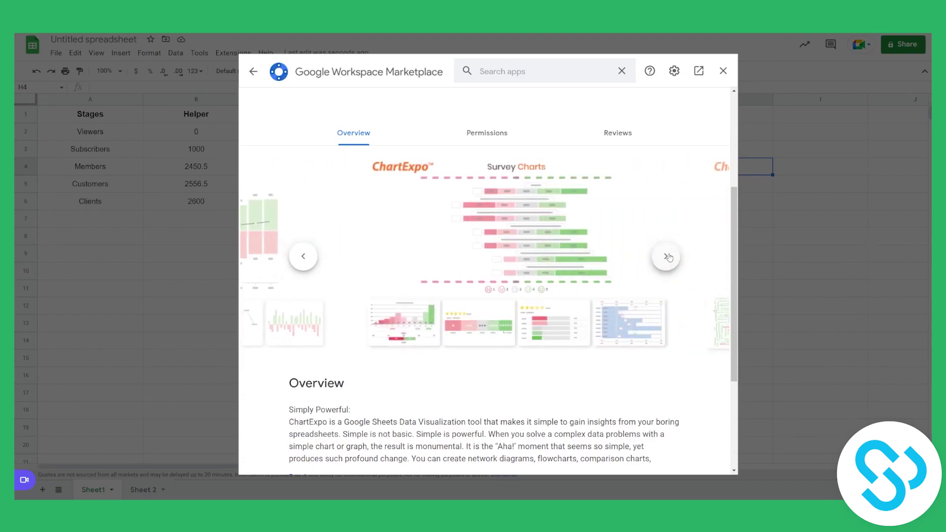
pyautogui.click(667, 256)
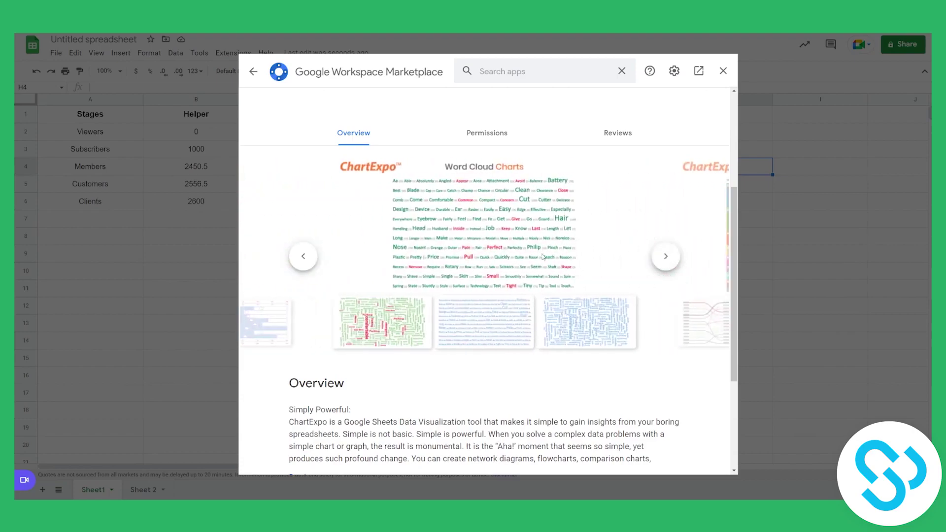
# Step: Close the Google Workspace Marketplace window to return to the spreadsheet
pyautogui.click(723, 71)
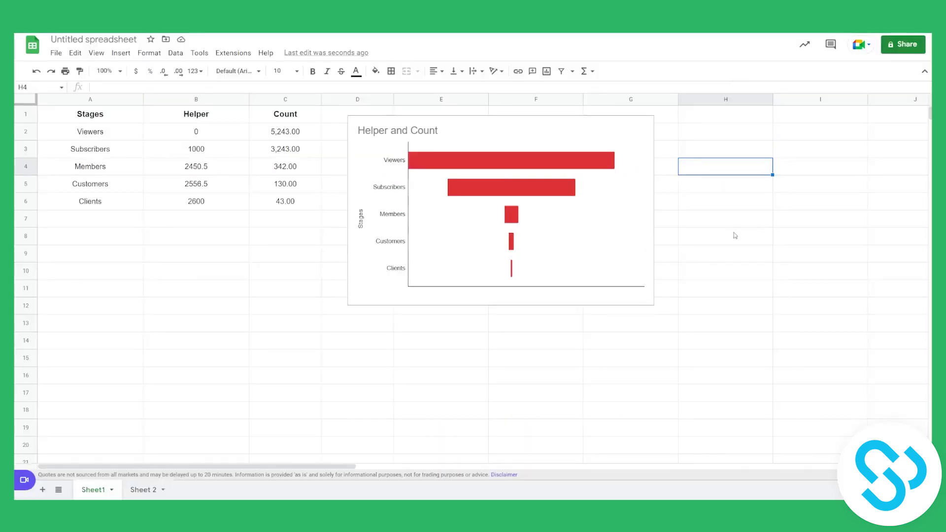